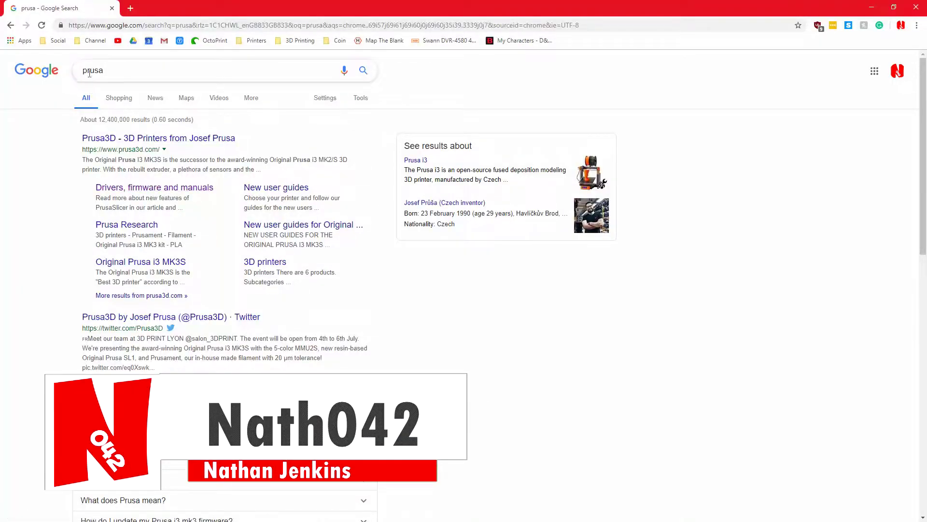
Step: Download the Original Prusa i3 MK3S firmware 3.7.1 zip from Prusa's drivers page to the Desktop
{"action": "left_click", "coordinate": [125, 190]}
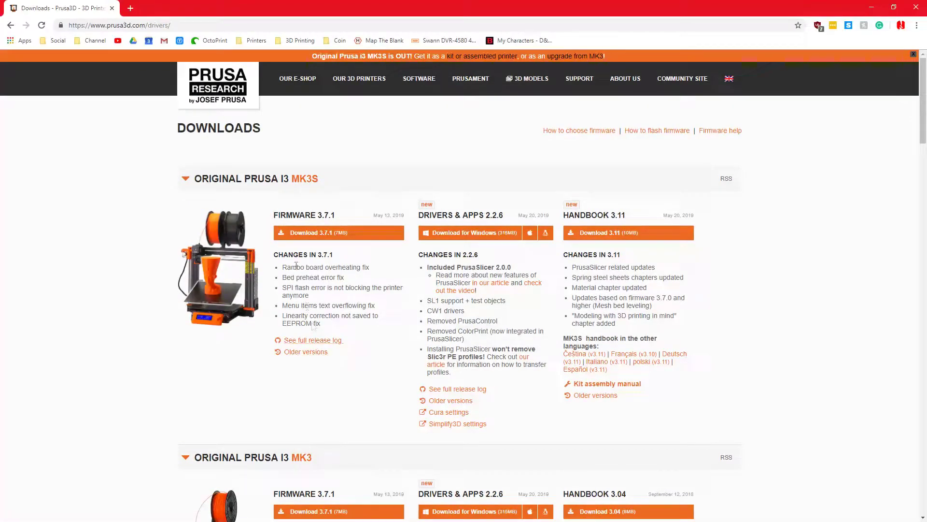
{"action": "left_click", "coordinate": [324, 238]}
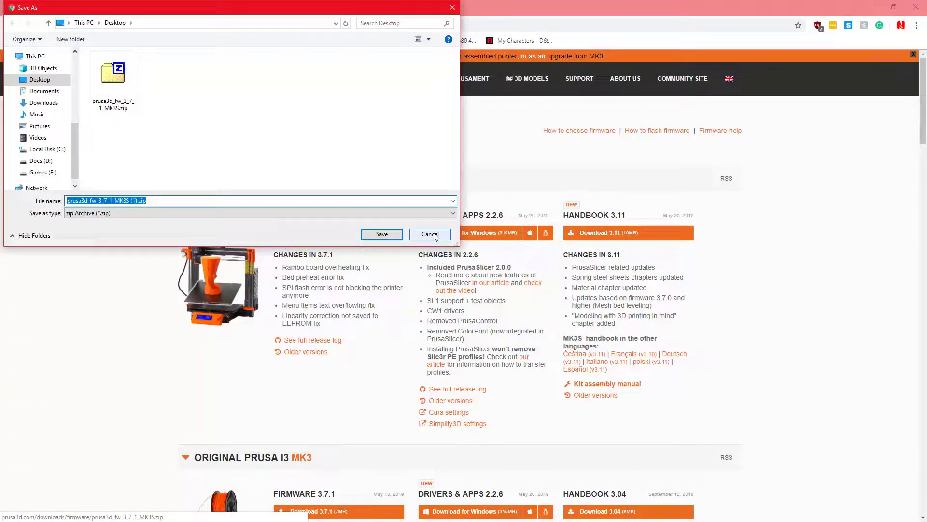
{"action": "left_click", "coordinate": [376, 235]}
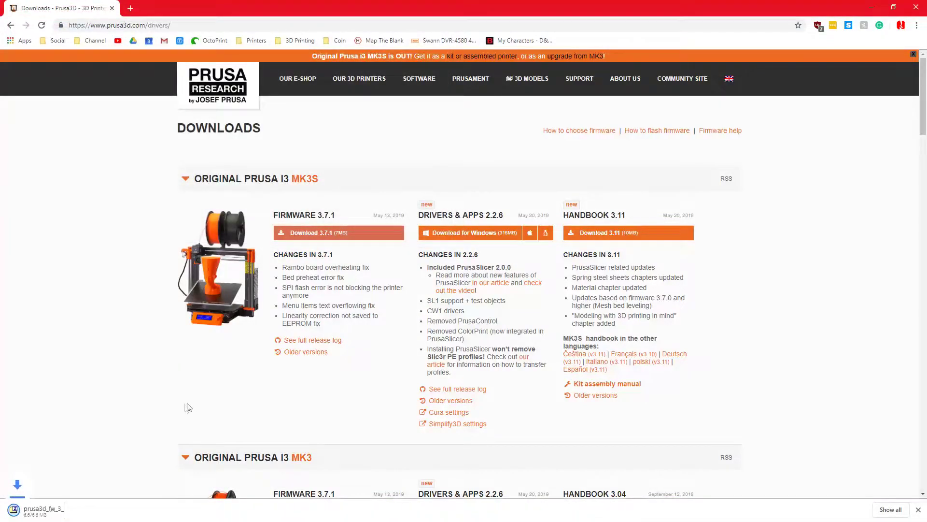
Step: Extract prusa3d_fw_MK3S_3_7_1.hex from the downloaded zip to the Desktop and close the archive
{"action": "left_click", "coordinate": [68, 505]}
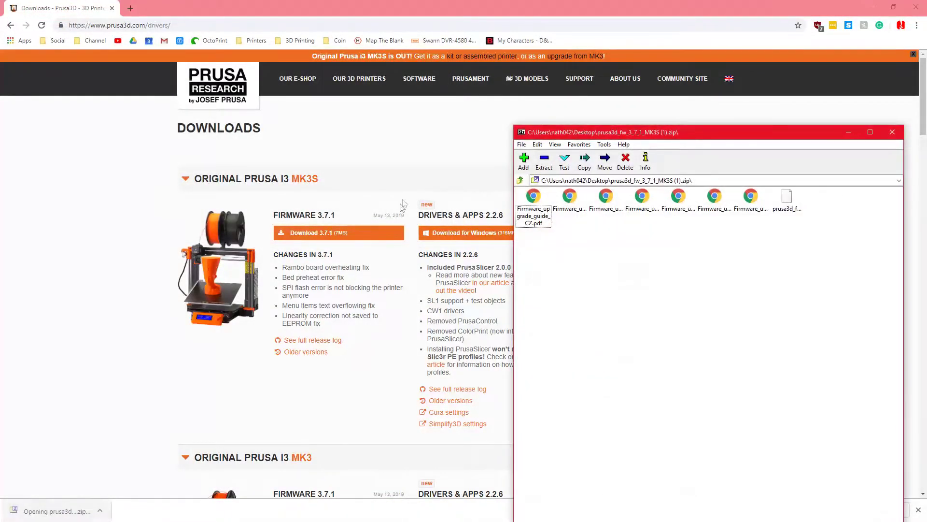
{"action": "left_click", "coordinate": [872, 7]}
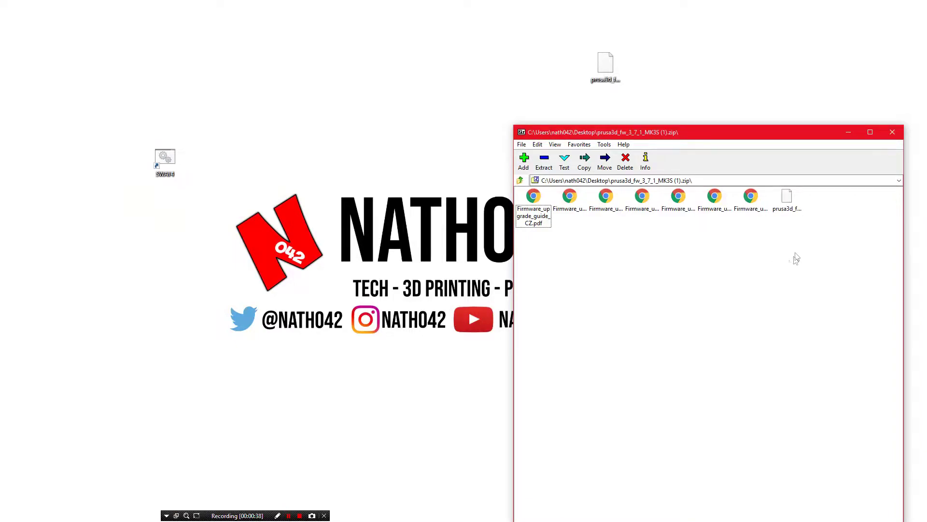
{"action": "left_click", "coordinate": [790, 206]}
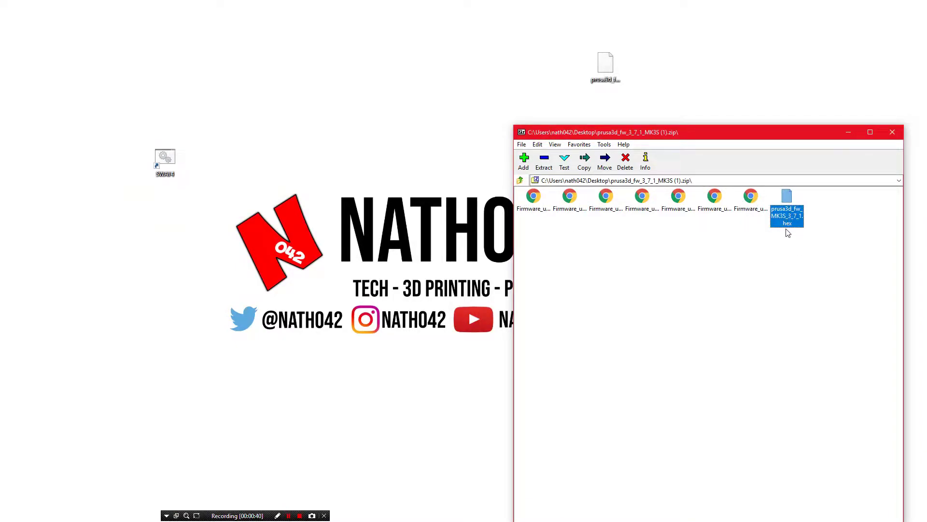
{"action": "left_click_drag", "start_coordinate": [792, 208], "coordinate": [550, 79]}
{"action": "left_click", "coordinate": [892, 132]}
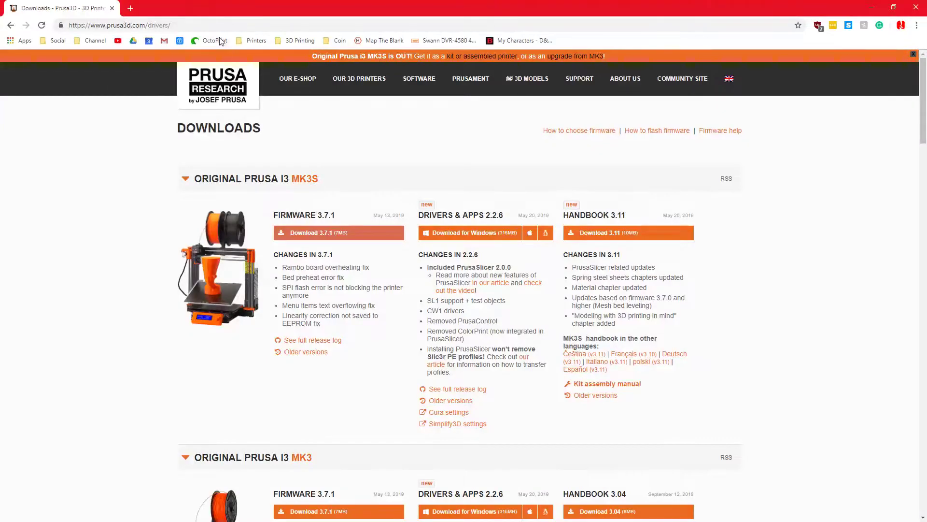
Step: Switch to OctoPrint and open the Firmware Updater plugin settings, marking the new plugins announcement as read
{"action": "left_click", "coordinate": [210, 40]}
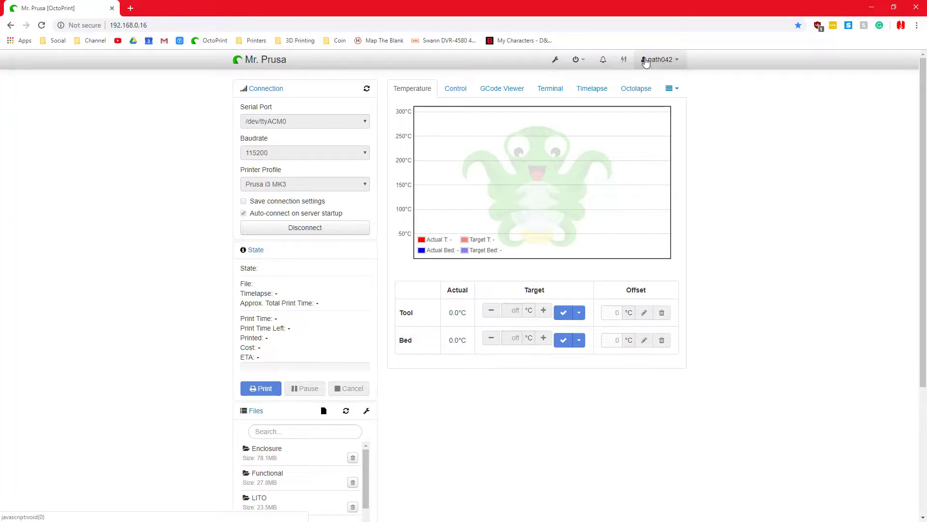
{"action": "left_click", "coordinate": [555, 60]}
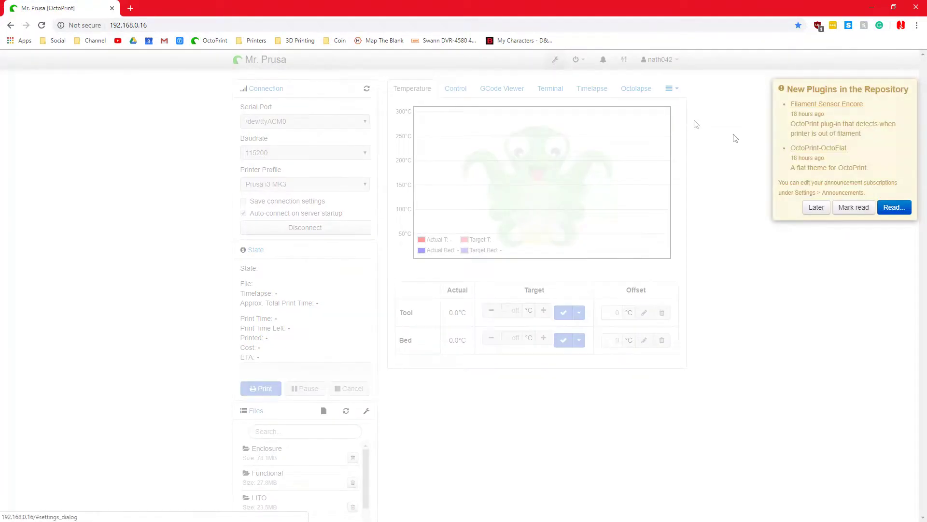
{"action": "left_click", "coordinate": [851, 212]}
{"action": "scroll", "coordinate": [273, 191], "scroll_direction": "down", "scroll_amount": 1}
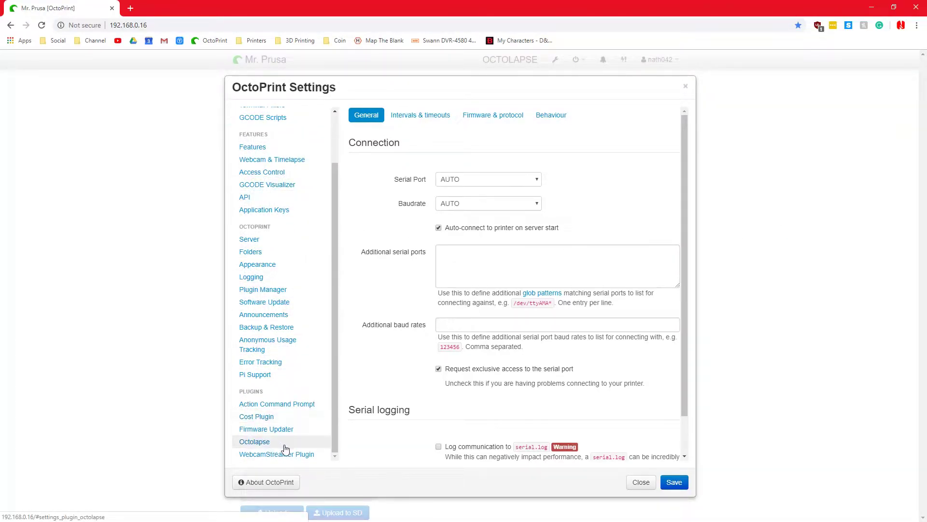
{"action": "left_click", "coordinate": [273, 428]}
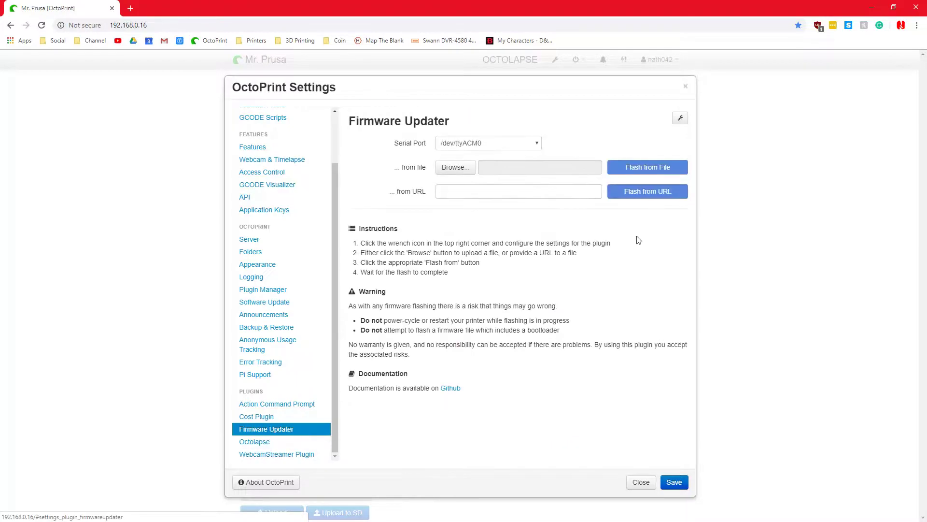
Step: Select prusa3d_fw_MK3S_3_7_1.hex from the Desktop as the firmware file to flash
{"action": "left_click", "coordinate": [456, 167]}
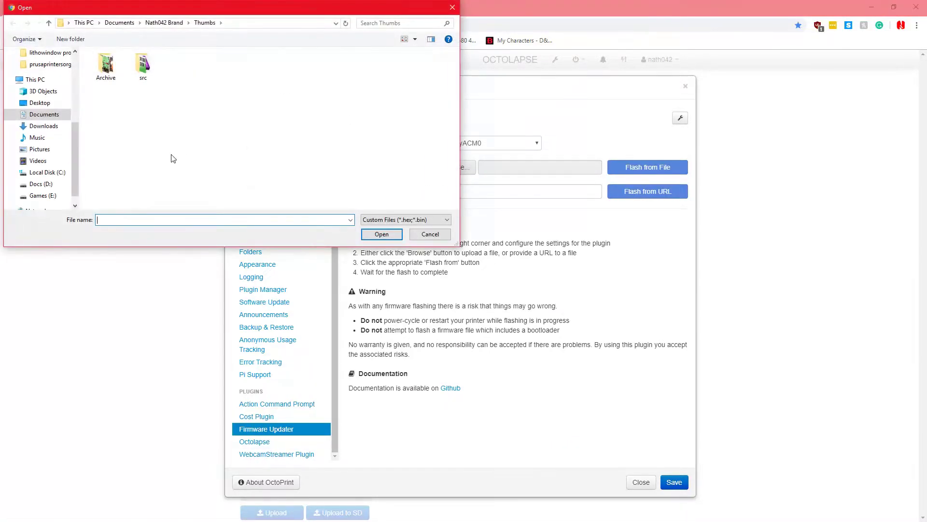
{"action": "scroll", "coordinate": [34, 102], "scroll_direction": "up", "scroll_amount": 4}
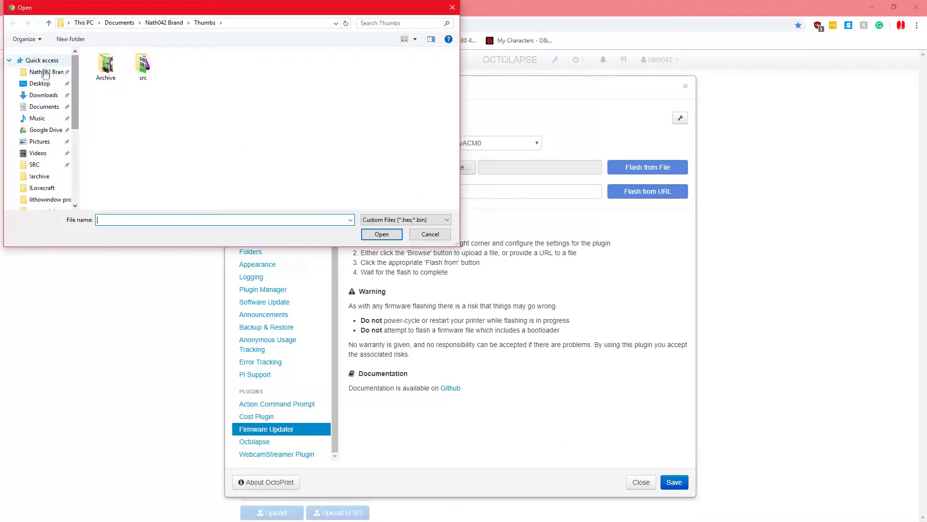
{"action": "left_click", "coordinate": [41, 83]}
{"action": "left_click", "coordinate": [109, 82]}
{"action": "left_click", "coordinate": [390, 236]}
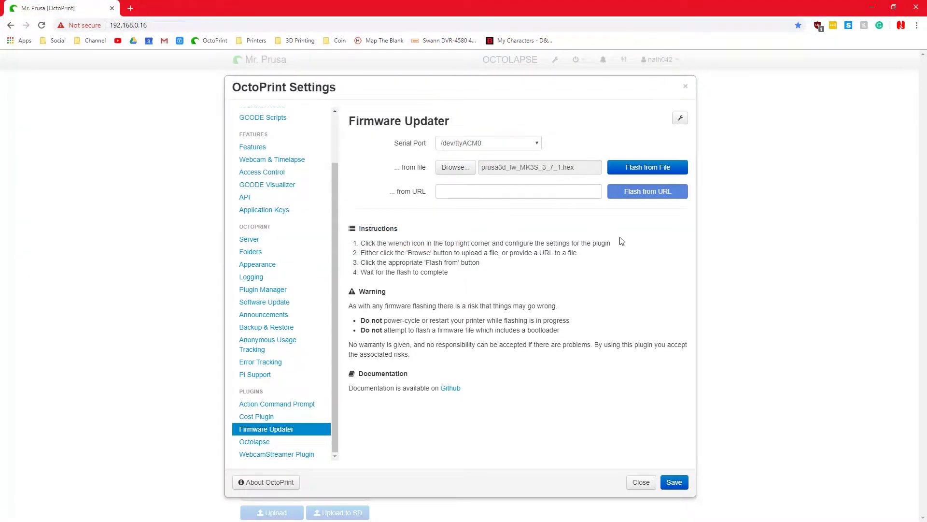
{"action": "left_click", "coordinate": [440, 192]}
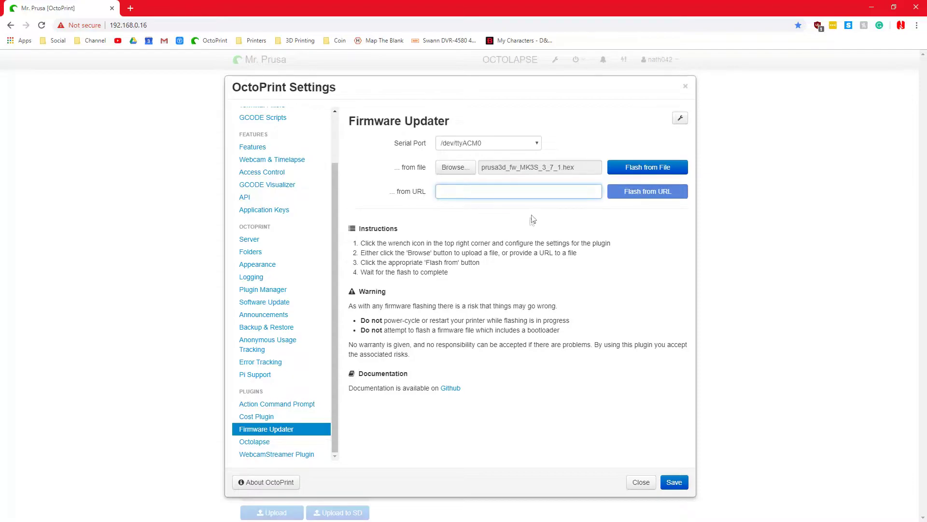
{"action": "left_click", "coordinate": [497, 273]}
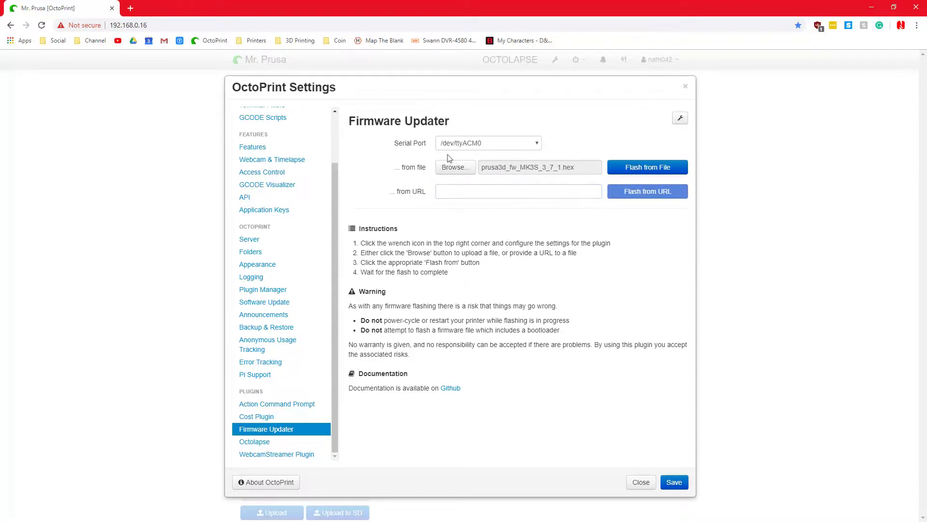
Step: Review the Firmware Updater's plugin configuration, including flash method, AVR MCU, programmer type and advanced settings
{"action": "left_click", "coordinate": [680, 118]}
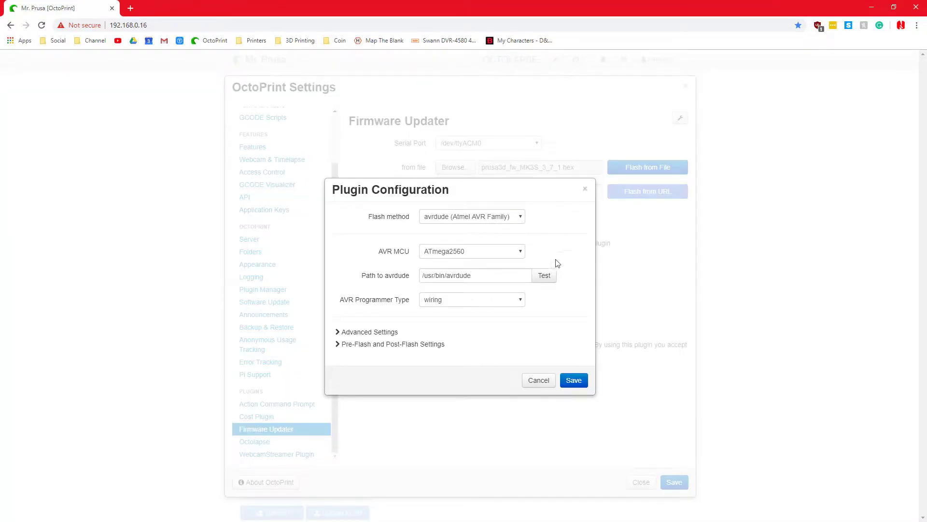
{"action": "left_click", "coordinate": [367, 333]}
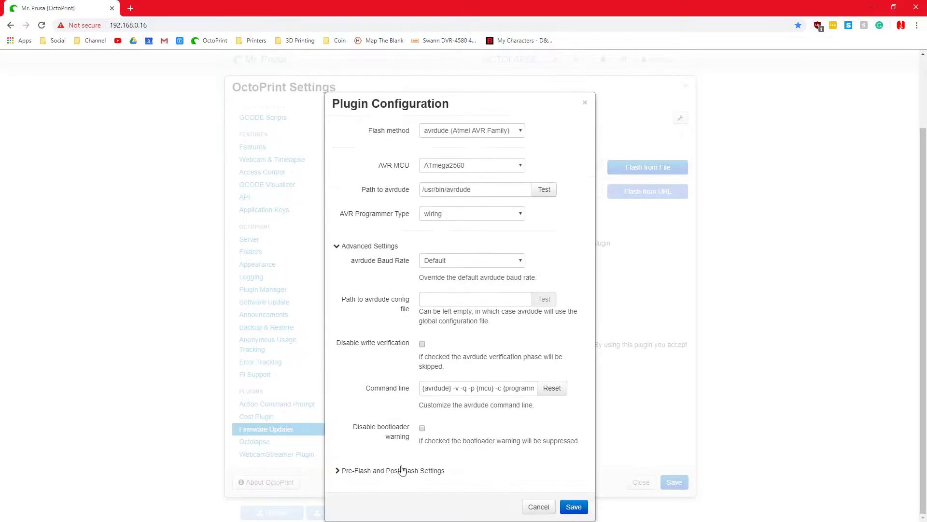
{"action": "scroll", "coordinate": [360, 246], "scroll_direction": "up", "scroll_amount": 2}
{"action": "scroll", "coordinate": [363, 254], "scroll_direction": "down", "scroll_amount": 2}
{"action": "scroll", "coordinate": [365, 263], "scroll_direction": "up", "scroll_amount": 2}
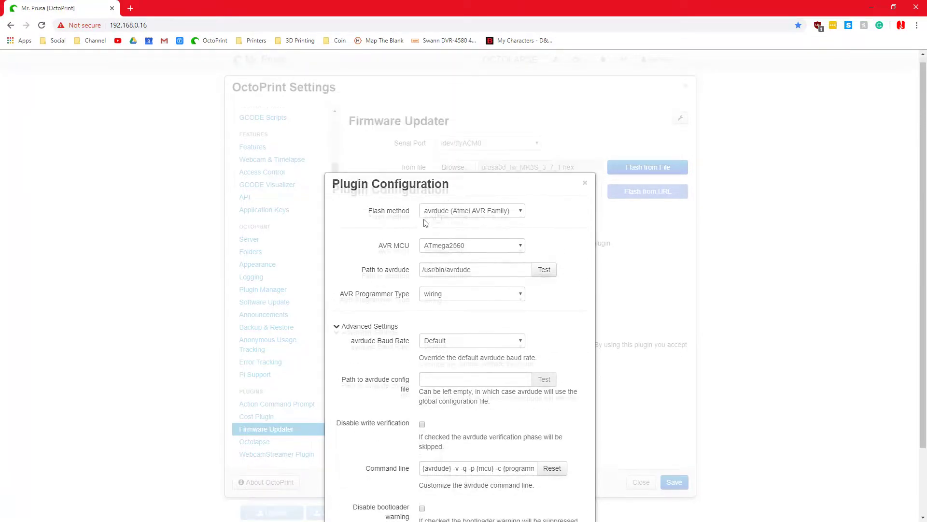
{"action": "scroll", "coordinate": [367, 269], "scroll_direction": "down", "scroll_amount": 2}
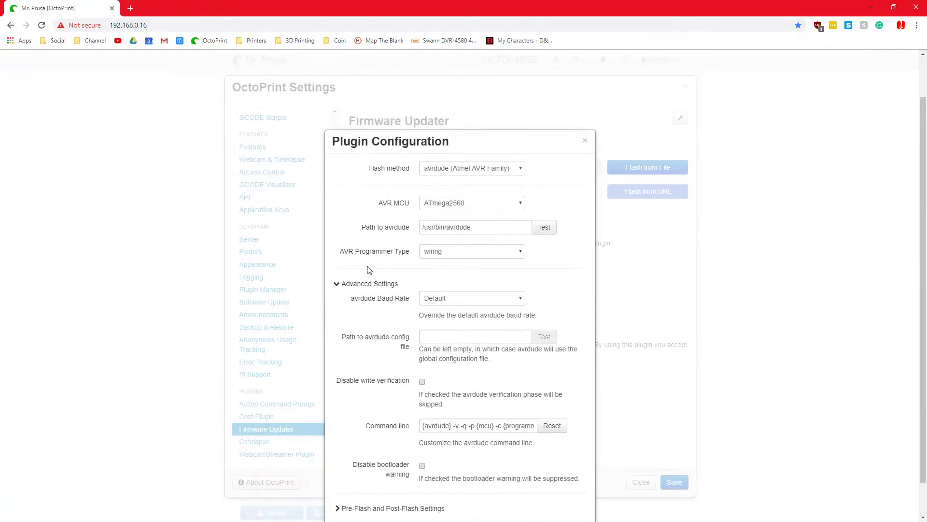
{"action": "left_click", "coordinate": [586, 140]}
Step: Start flashing the printer from the selected firmware file
{"action": "left_click", "coordinate": [653, 167]}
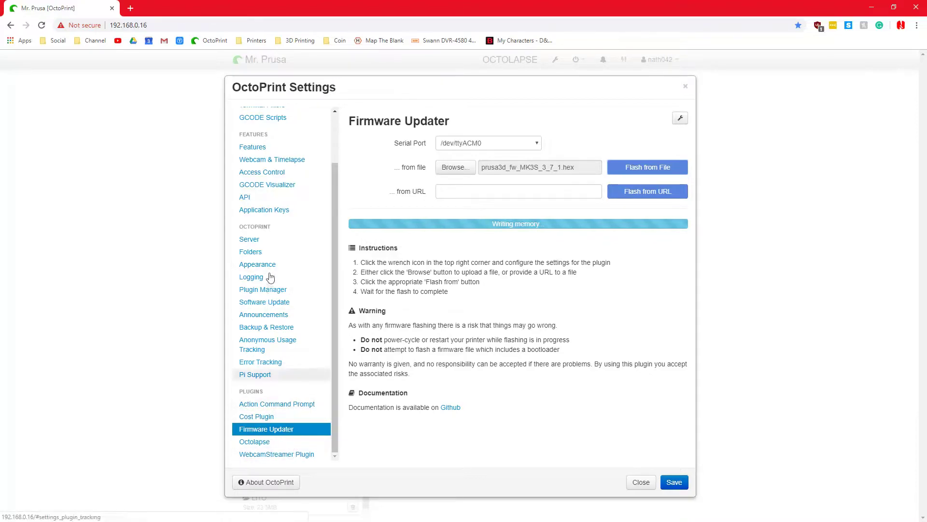
Step: Search the plugin repository for "firmware u" and return to the Firmware Updater settings
{"action": "left_click", "coordinate": [271, 291]}
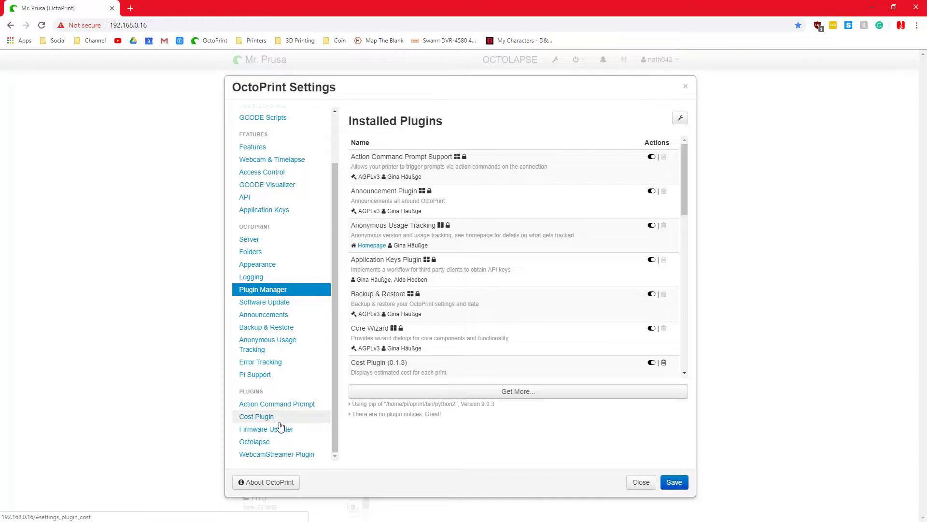
{"action": "left_click", "coordinate": [265, 432]}
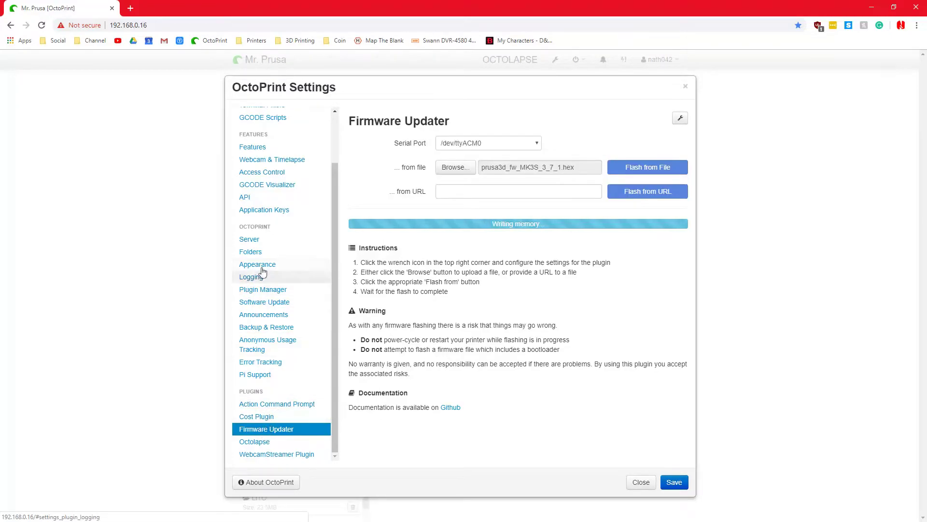
{"action": "left_click", "coordinate": [282, 290]}
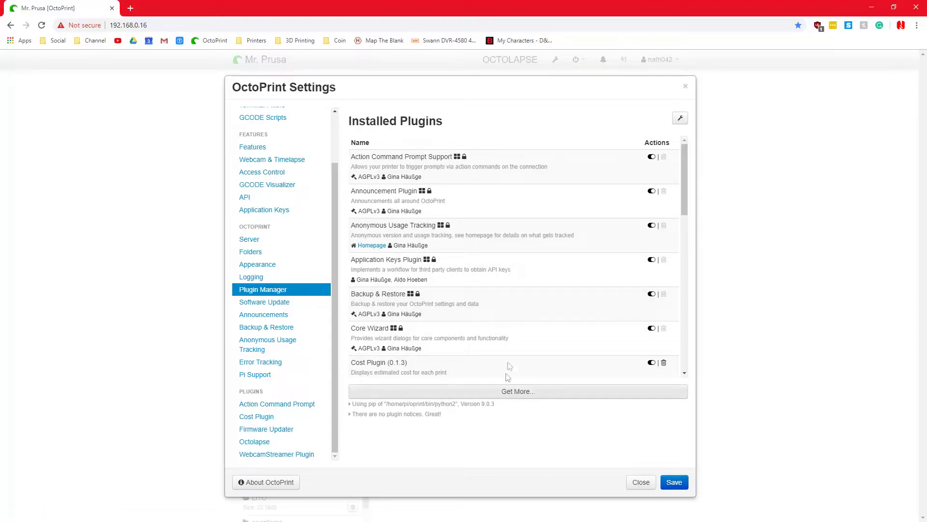
{"action": "left_click", "coordinate": [500, 395]}
{"action": "left_click", "coordinate": [452, 169]}
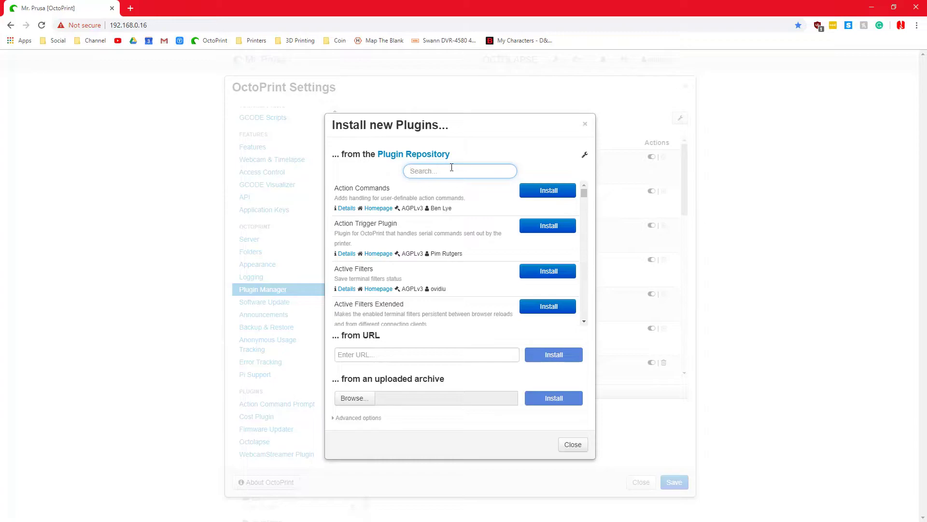
{"action": "type", "text": "firm"}
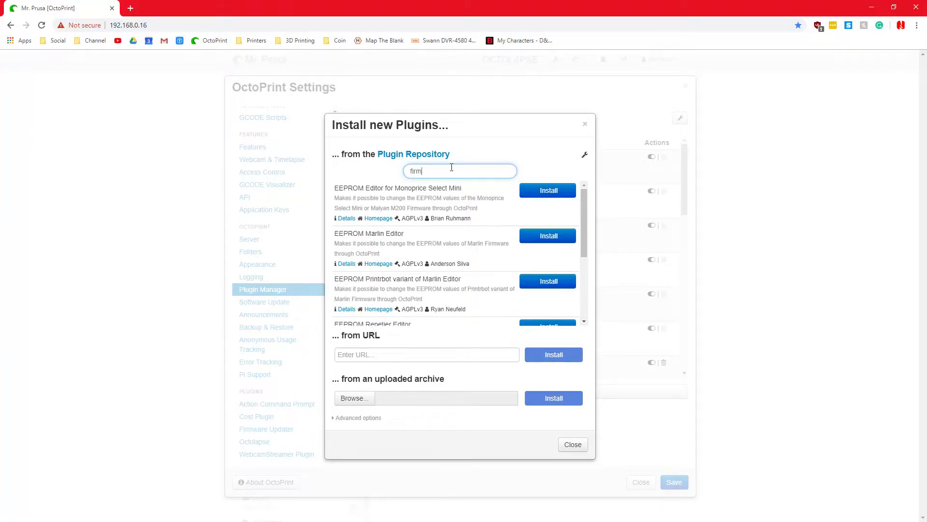
{"action": "type", "text": "ware u"}
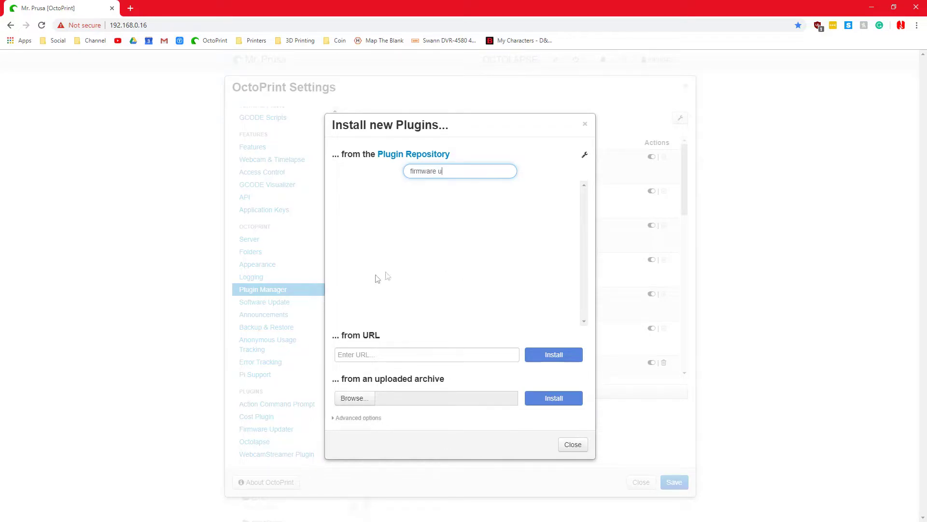
{"action": "left_click", "coordinate": [585, 125]}
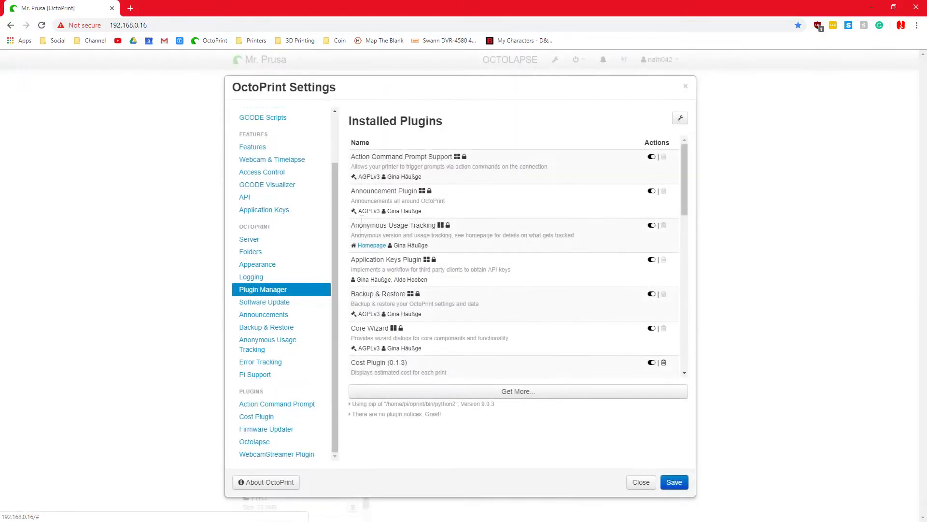
{"action": "left_click", "coordinate": [263, 429]}
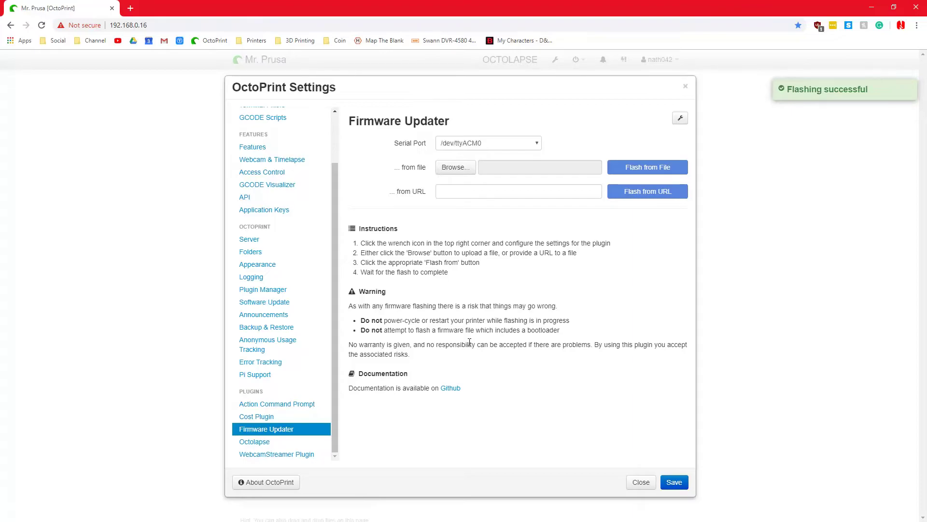
Step: Close the settings and suppress temperature messages, SD status messages and wait responses in the Terminal
{"action": "left_click", "coordinate": [642, 482]}
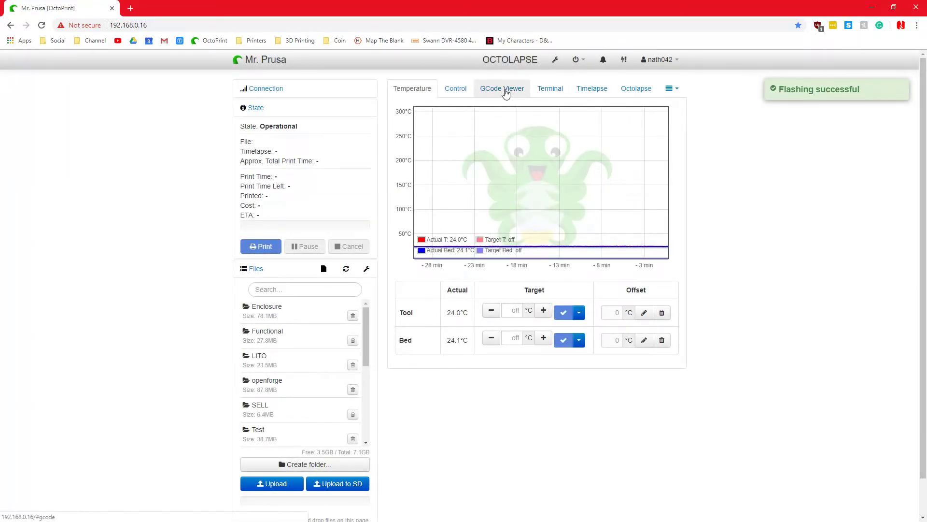
{"action": "left_click", "coordinate": [505, 91]}
{"action": "left_click", "coordinate": [550, 90]}
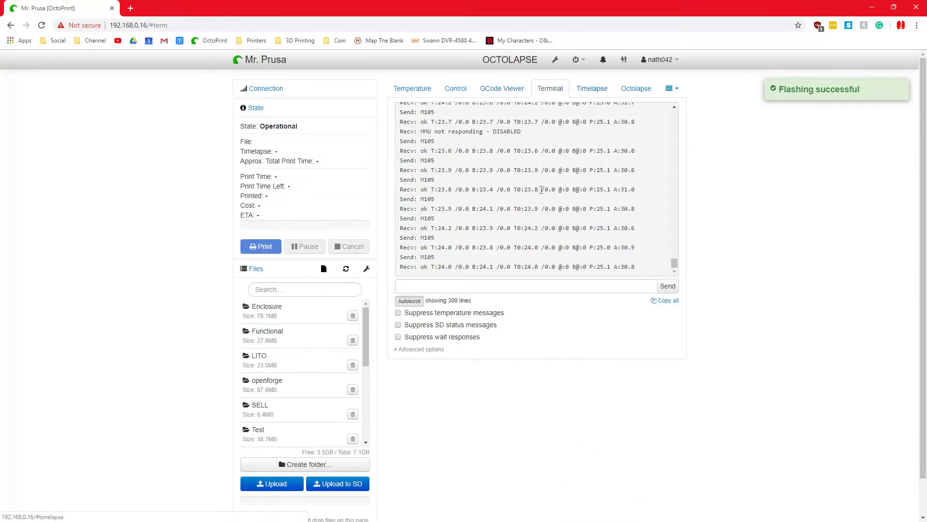
{"action": "left_click", "coordinate": [398, 312]}
{"action": "left_click", "coordinate": [398, 325]}
{"action": "left_click", "coordinate": [398, 337]}
Step: Examine the terminal log for the printer's reported firmware name, version and URL
{"action": "scroll", "coordinate": [494, 192], "scroll_direction": "up", "scroll_amount": 1}
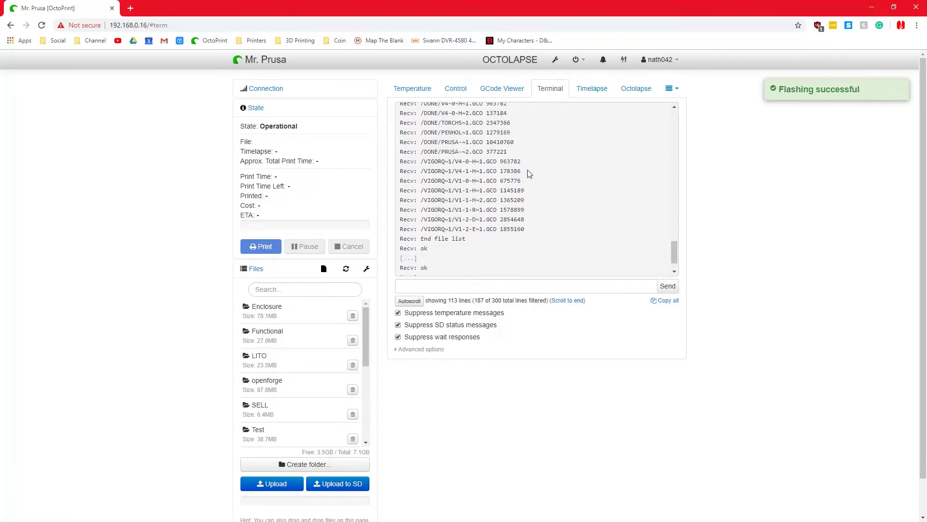
{"action": "scroll", "coordinate": [494, 192], "scroll_direction": "up", "scroll_amount": 8}
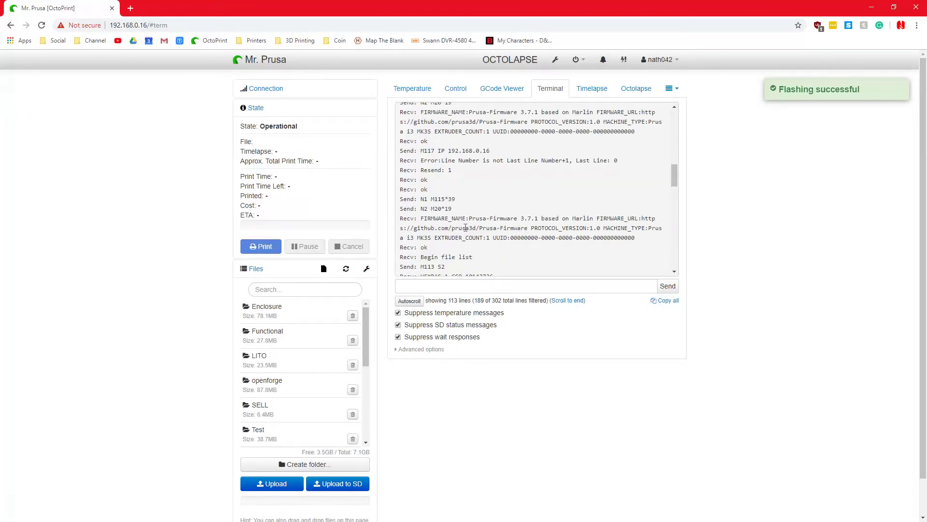
{"action": "left_click_drag", "start_coordinate": [471, 218], "coordinate": [584, 219]}
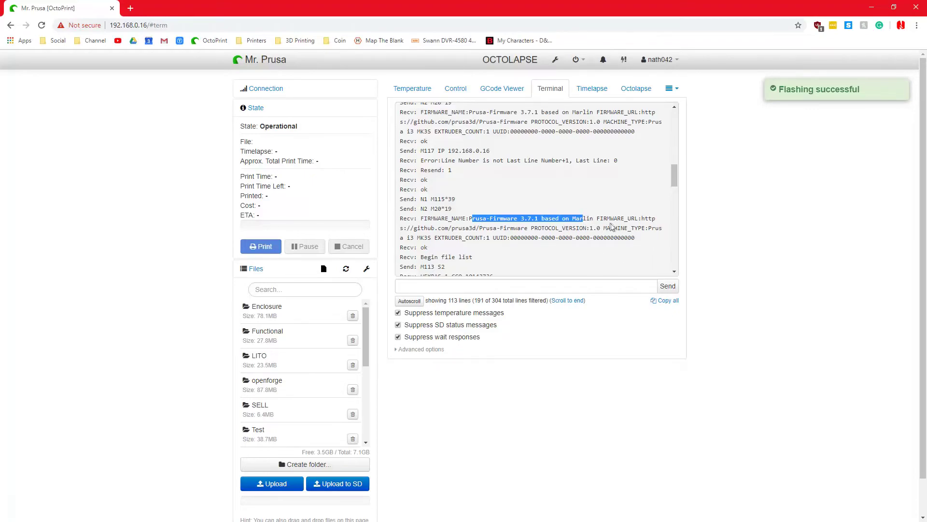
{"action": "left_click_drag", "start_coordinate": [639, 219], "coordinate": [528, 226]}
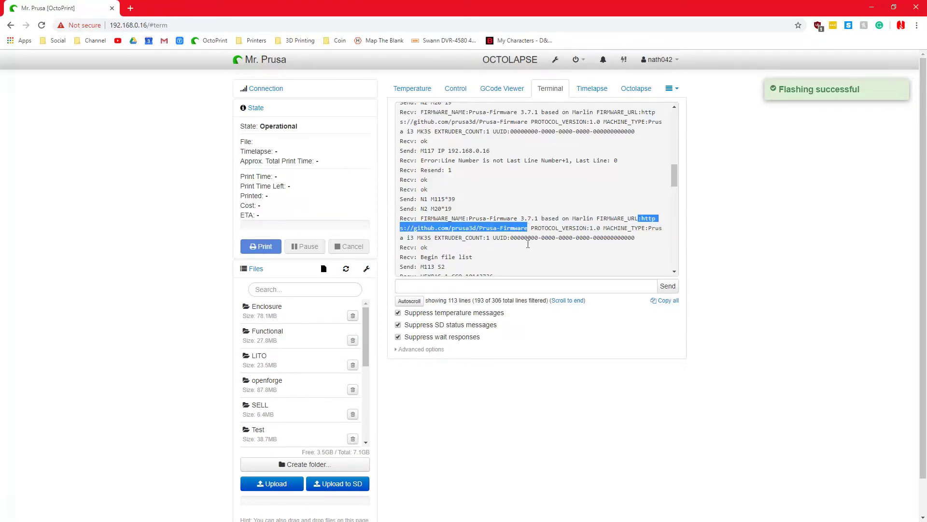
{"action": "left_click", "coordinate": [525, 236]}
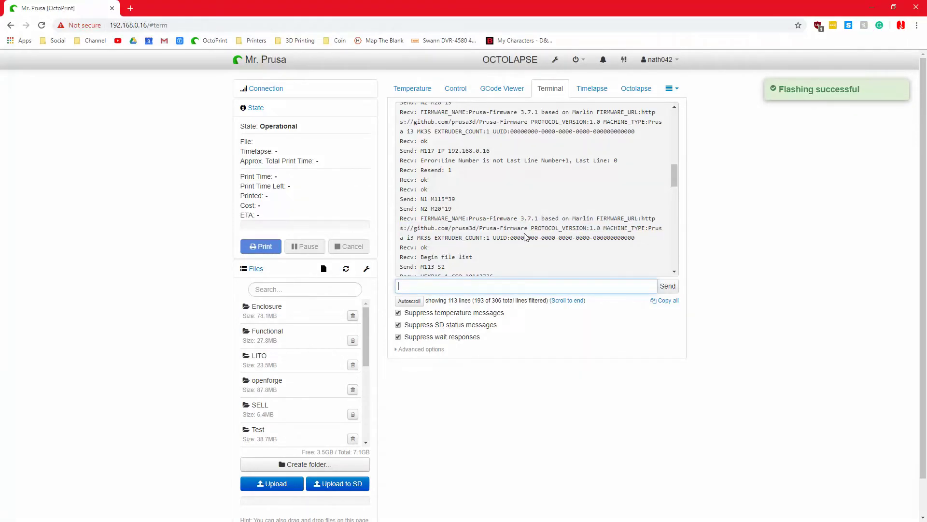
{"action": "scroll", "coordinate": [461, 226], "scroll_direction": "down", "scroll_amount": 5}
{"action": "scroll", "coordinate": [461, 226], "scroll_direction": "down", "scroll_amount": 5}
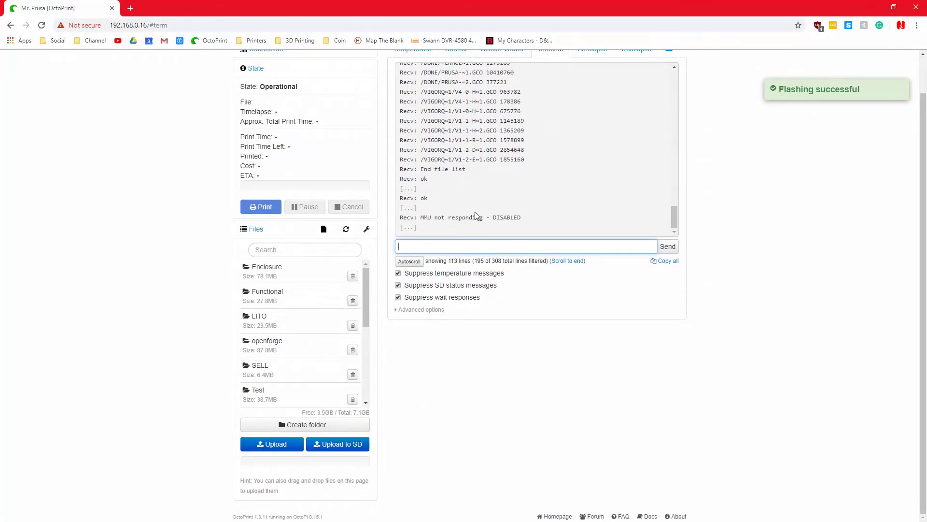